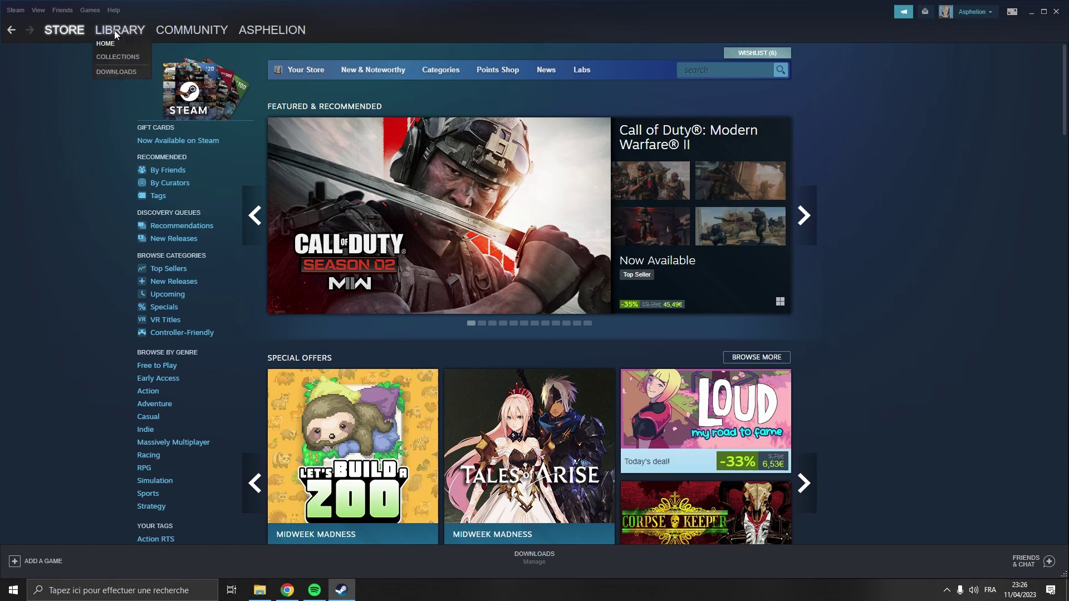
Include tools in the Steam library list and open the Epic Fantasy Battle Simulator Modding Kit page.
click(111, 45)
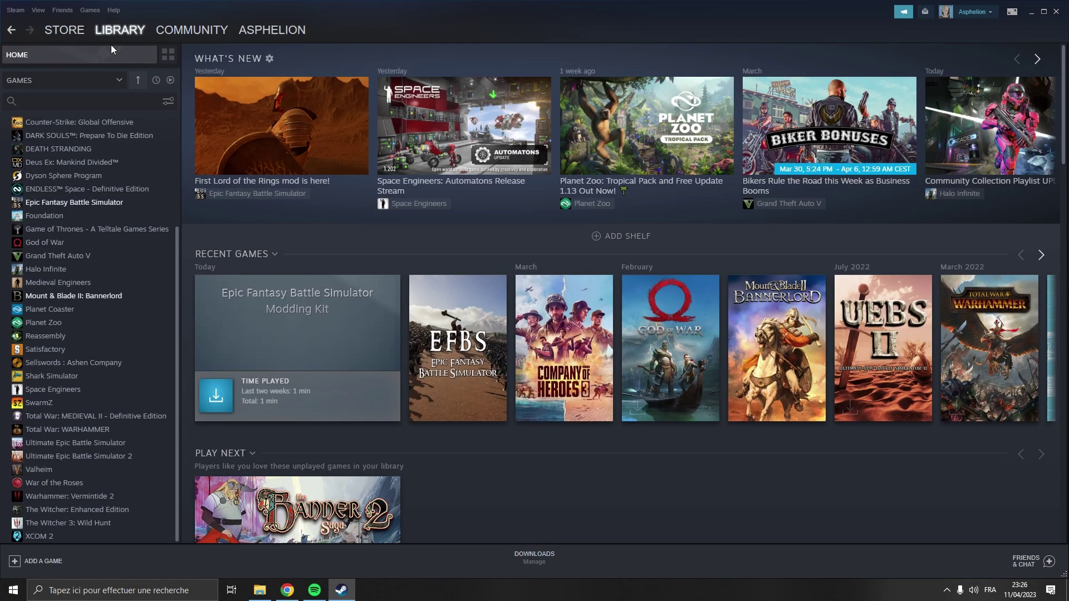
click(99, 83)
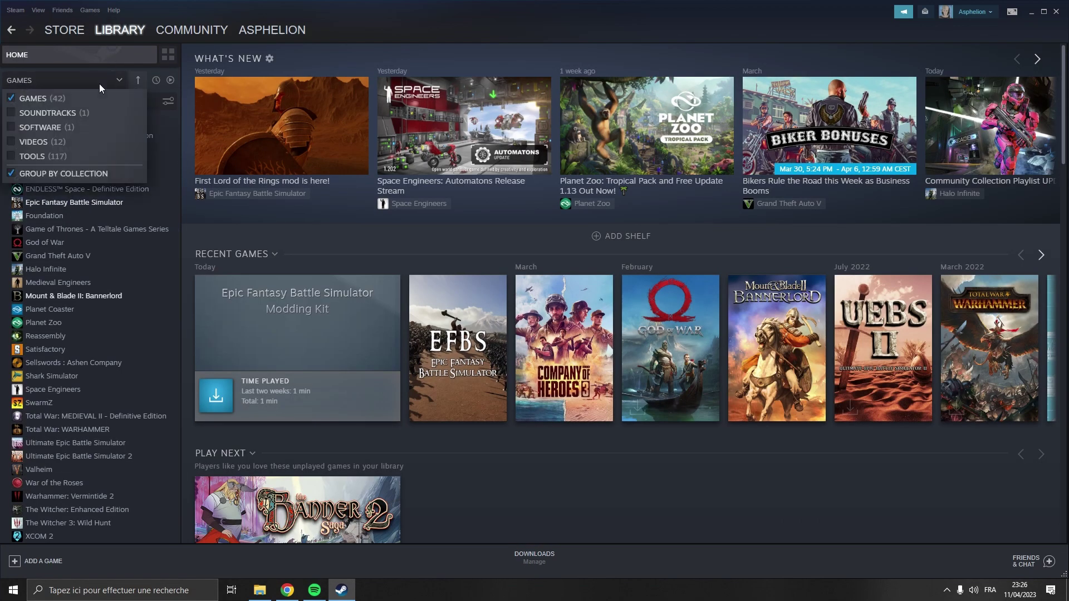
click(40, 157)
scroll(120, 195, down, 2)
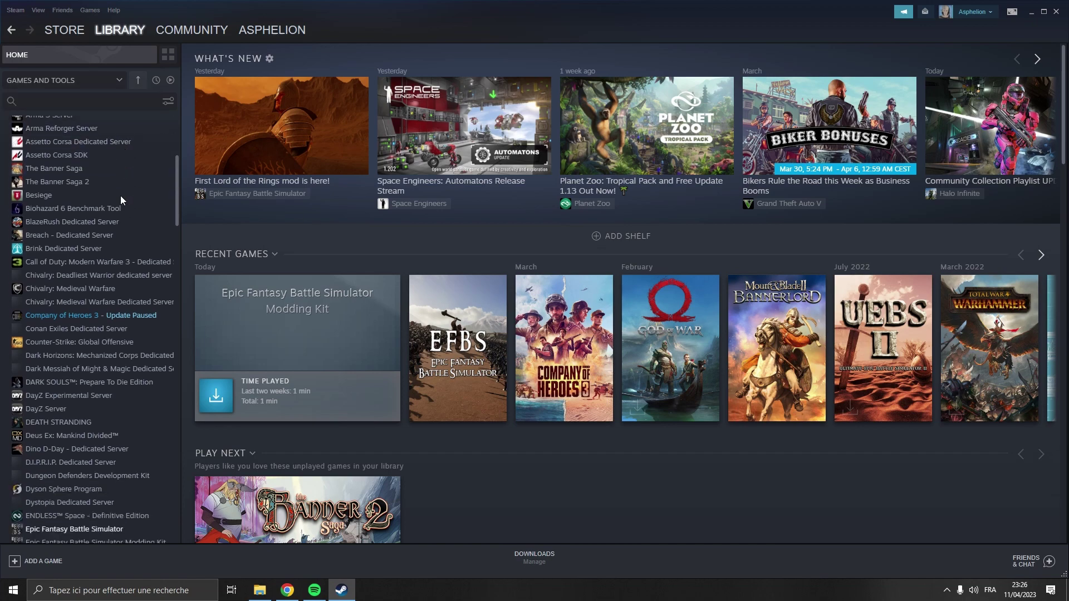
scroll(120, 195, down, 5)
click(127, 281)
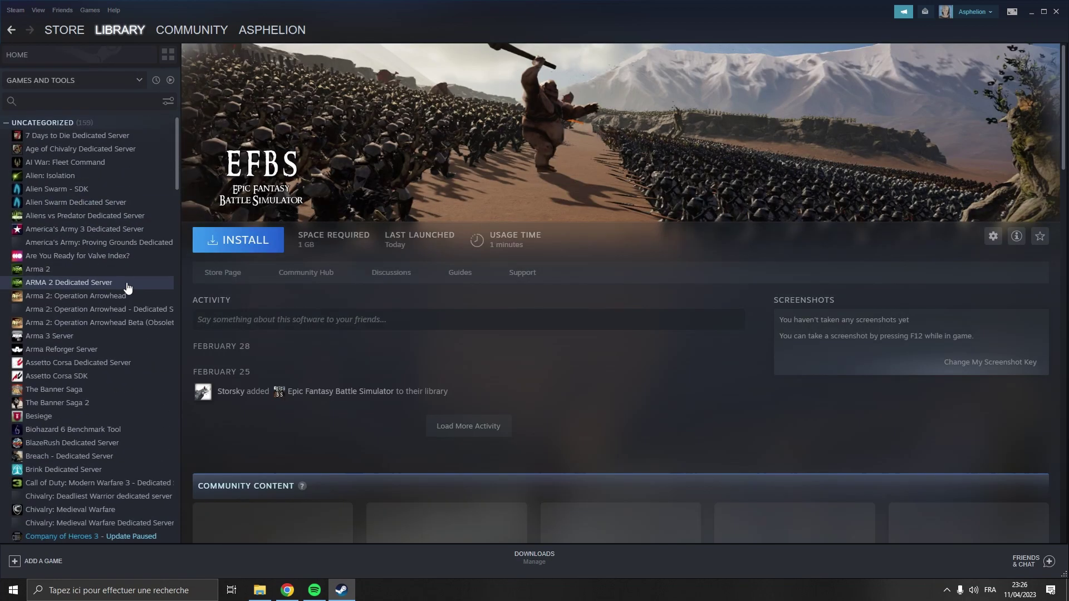
Install the Epic Fantasy Battle Simulator Modding Kit under C:\Program Files (x86)\Steam without creating shortcuts.
click(246, 241)
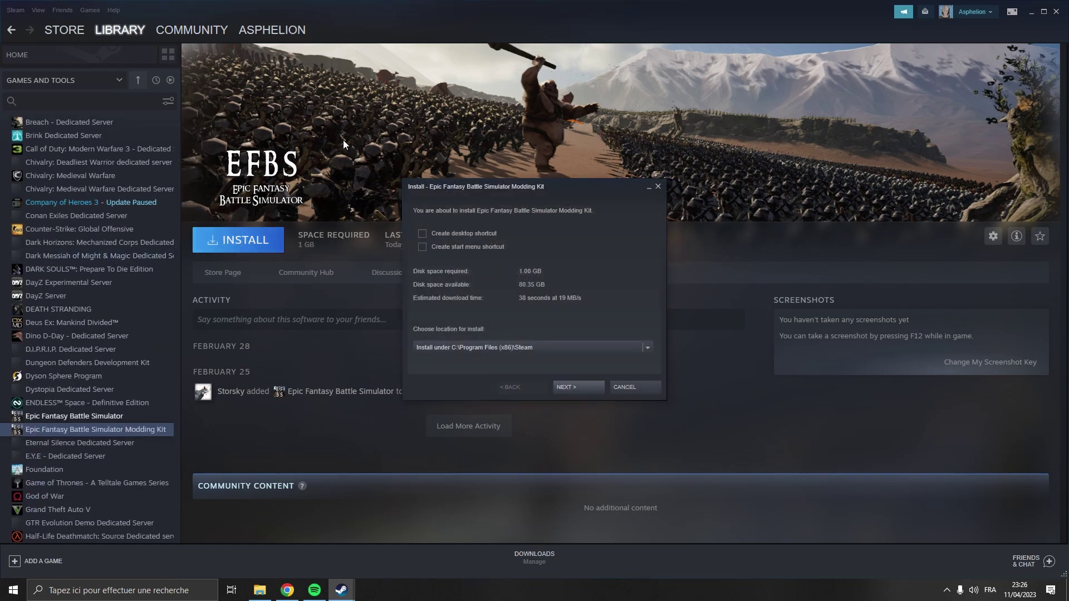
click(581, 386)
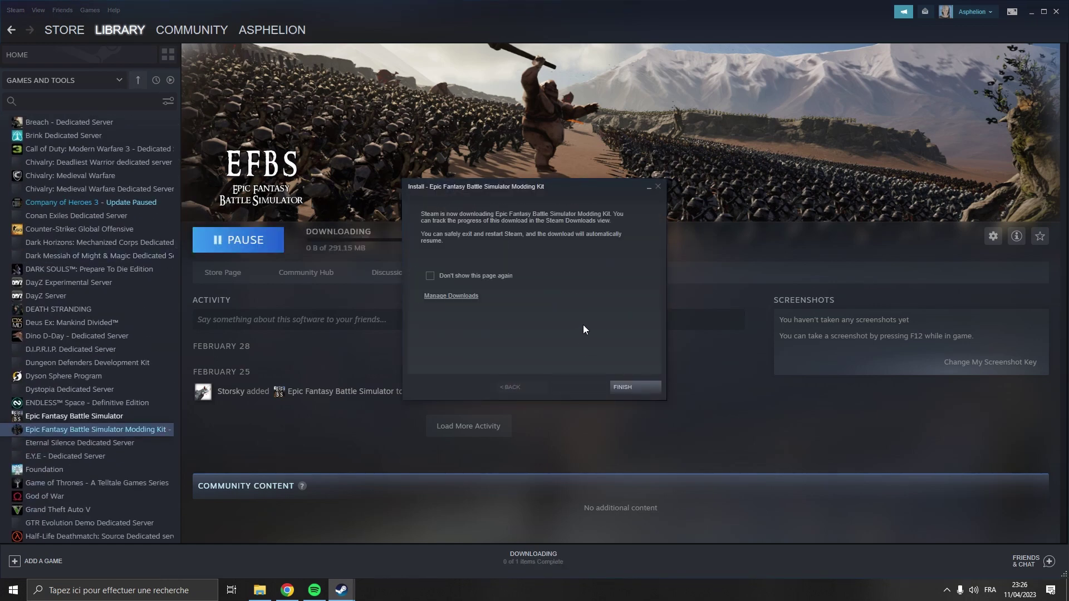
click(631, 386)
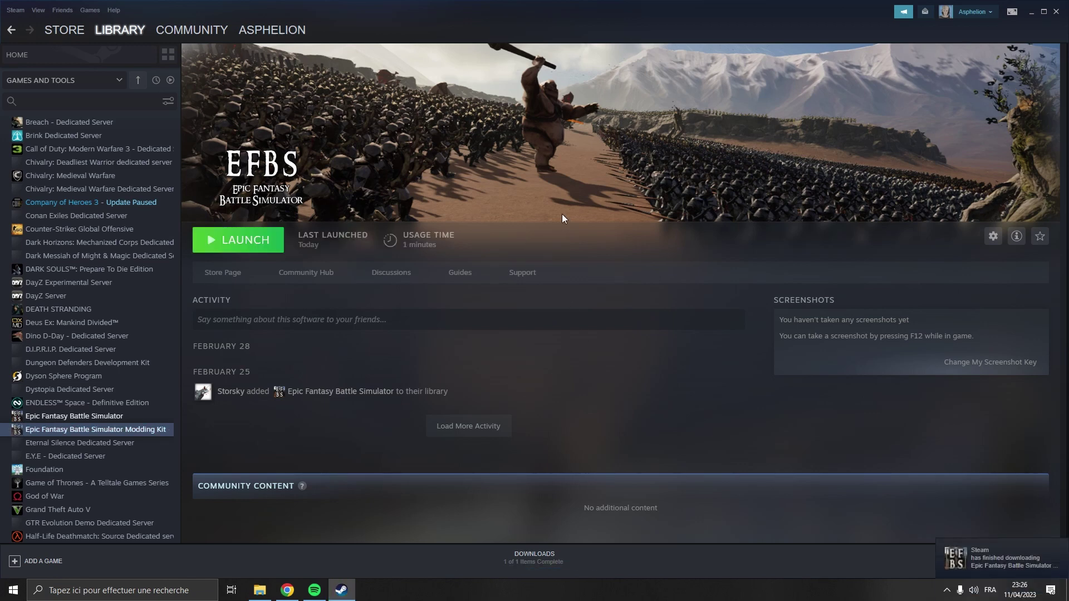
Launch the modding kit and go over the mod tools, Simplygon tool, documentation and SDK installer in its folder.
click(273, 247)
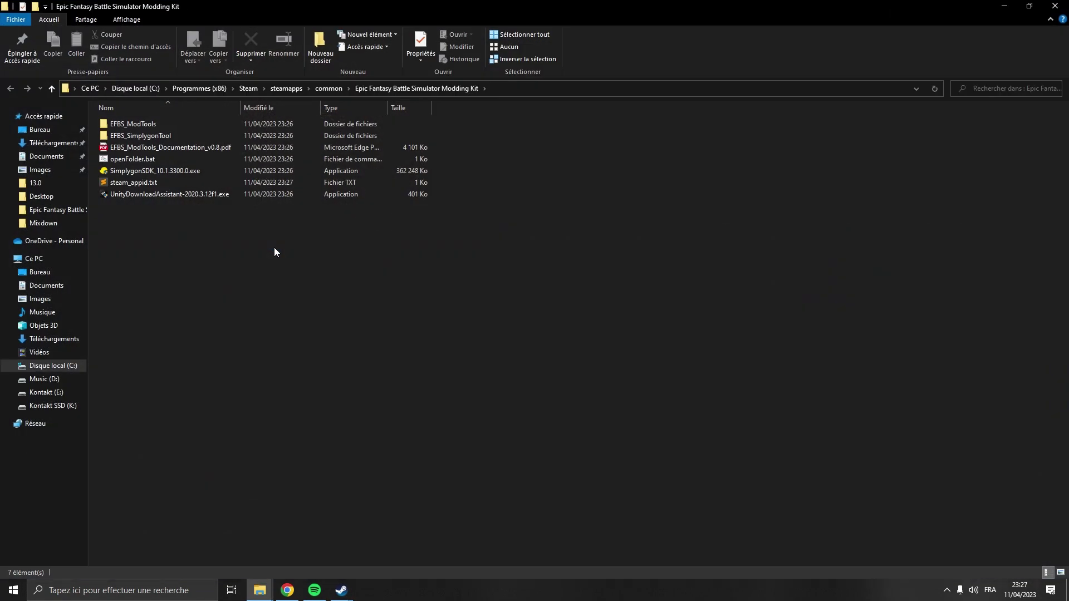
click(223, 125)
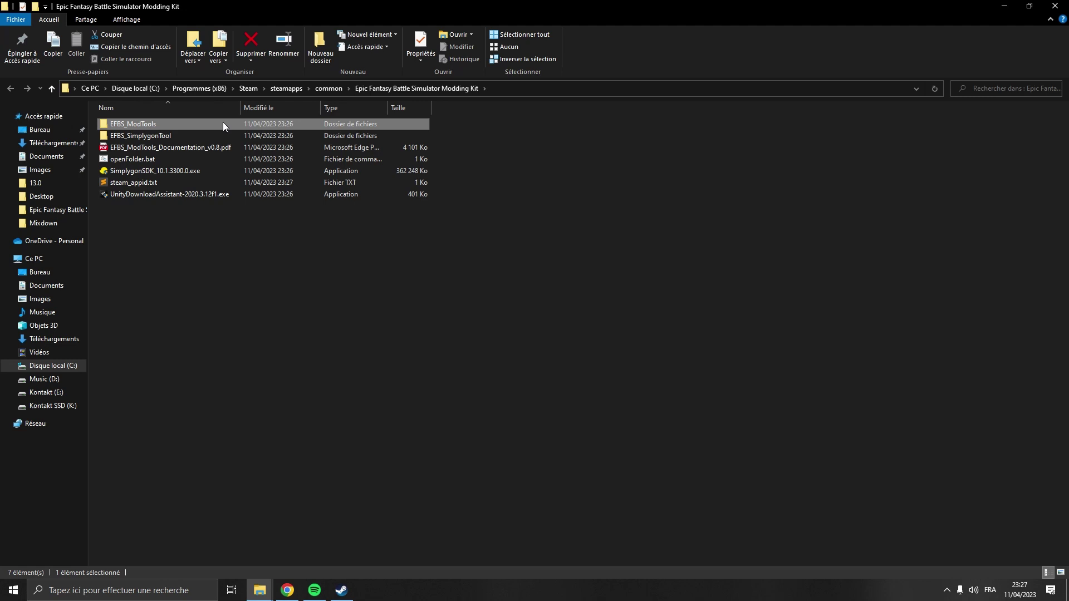
click(229, 137)
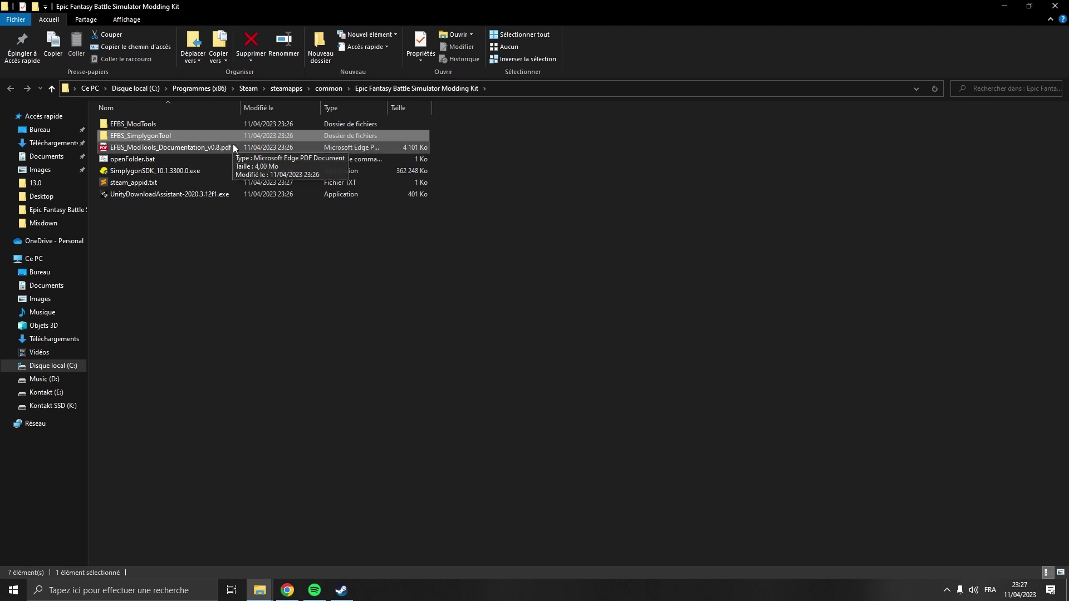
click(233, 146)
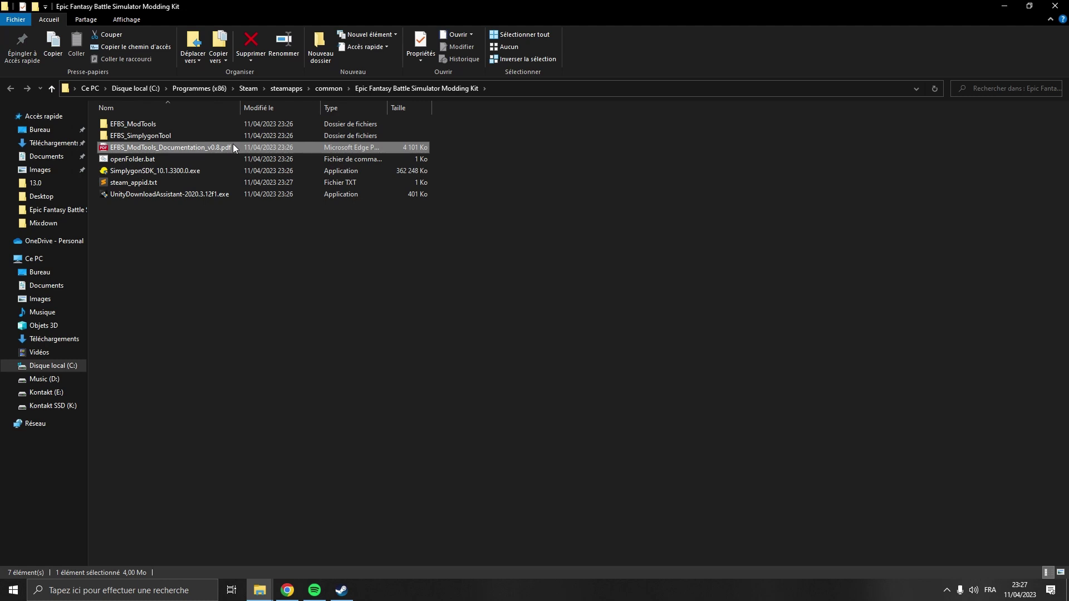
click(229, 173)
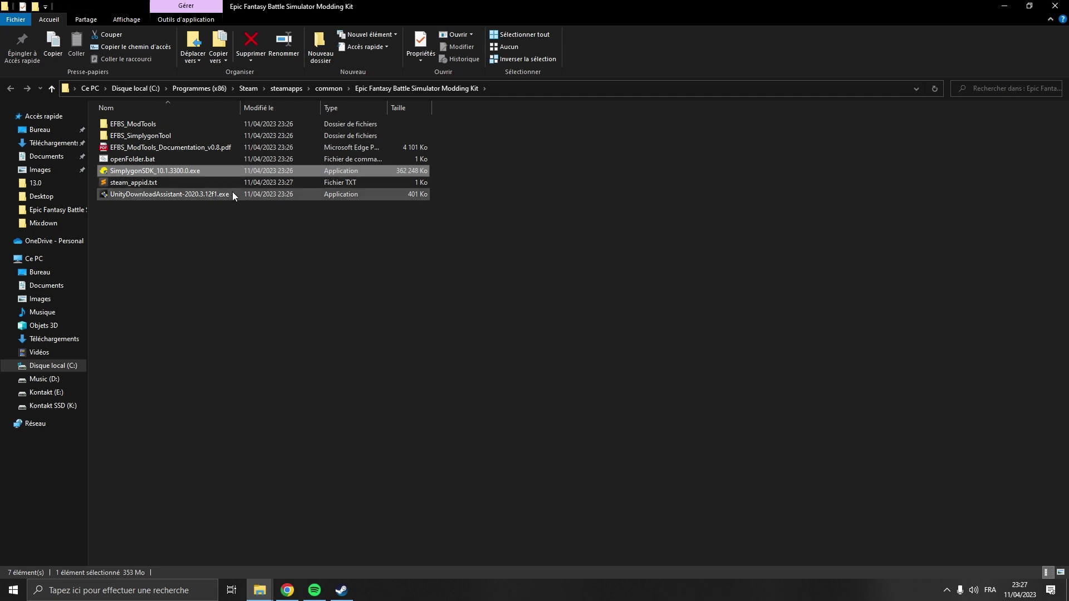
Run UnityDownloadAssistant-2020.3.12f1.exe and accept its license agreement.
click(232, 192)
double_click(232, 192)
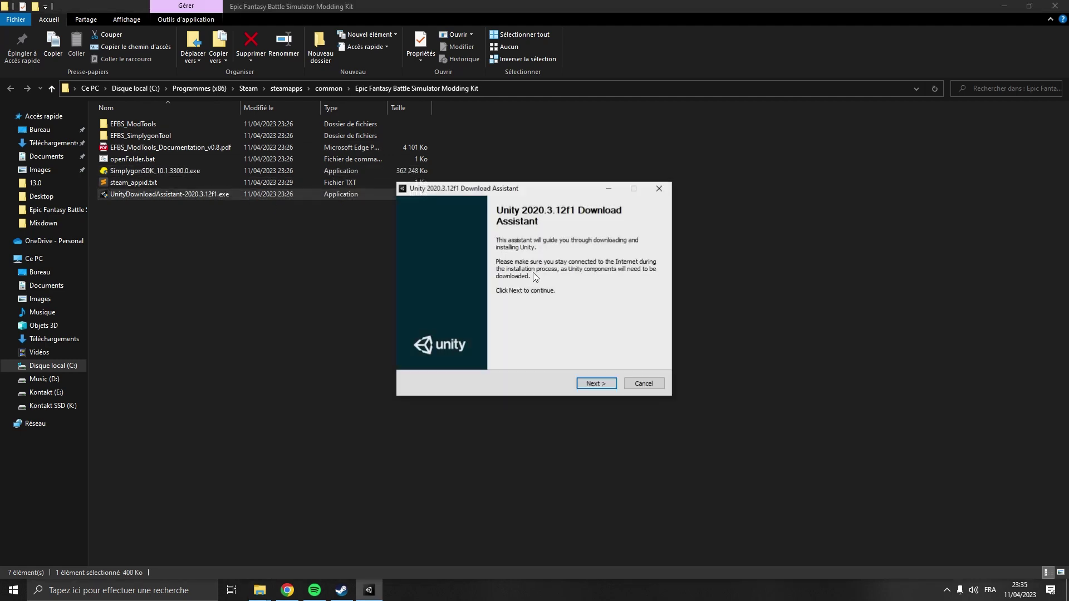
click(591, 384)
click(531, 351)
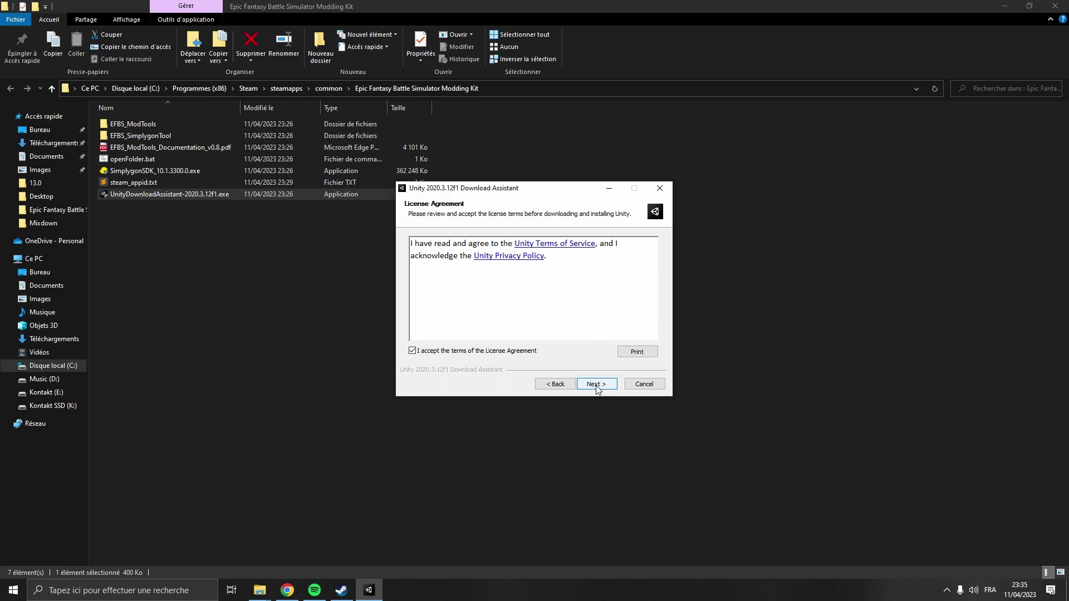
click(596, 384)
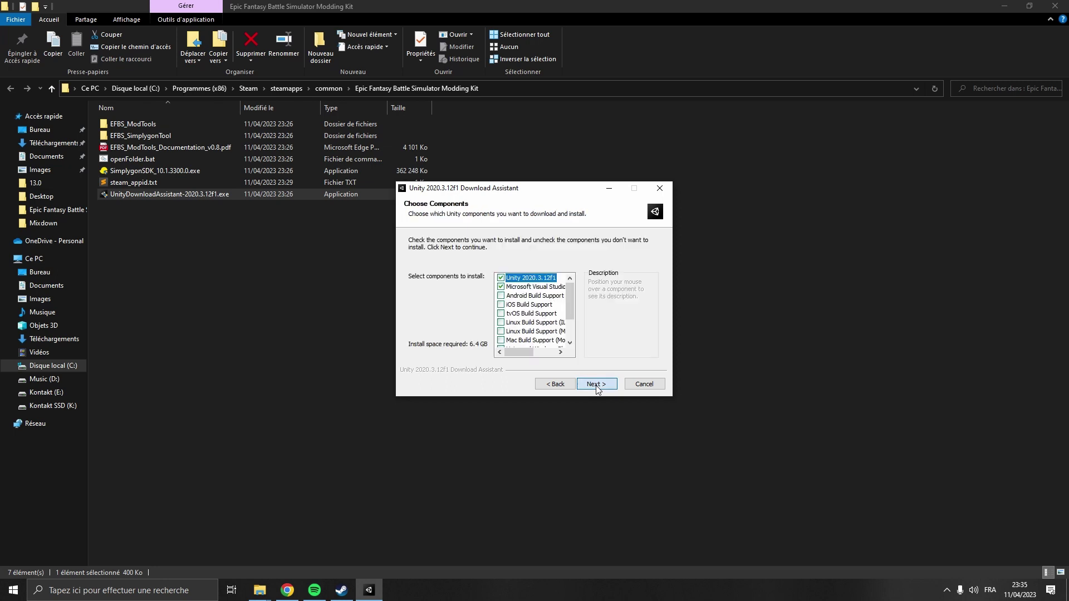
Keep Unity 2020.3.12f1 as a component, exclude Microsoft Visual Studio, and proceed through the remaining installer pages.
click(500, 287)
click(532, 287)
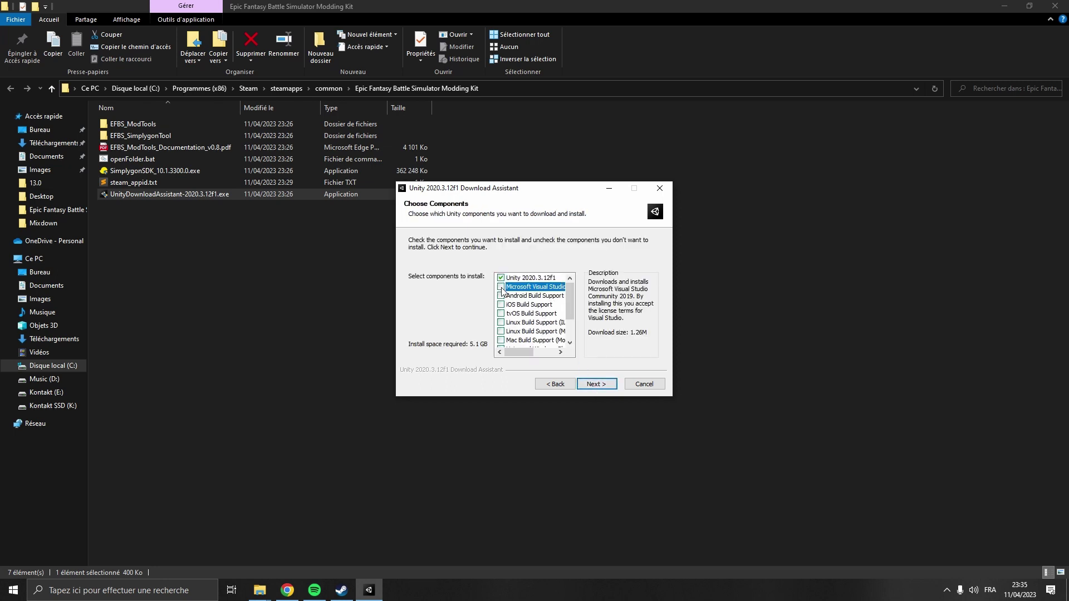
click(590, 385)
click(591, 386)
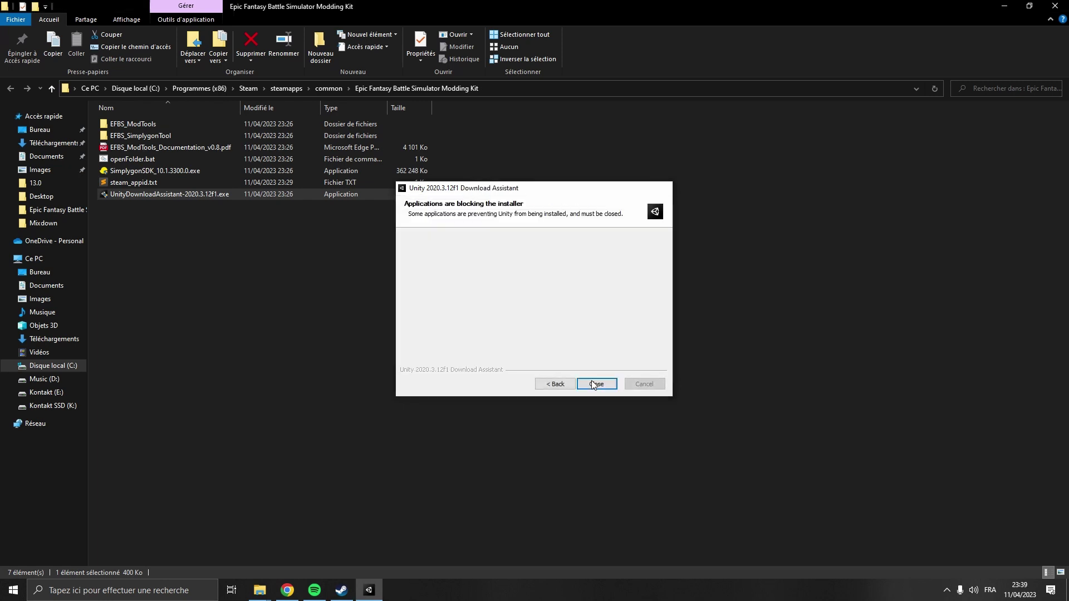
click(594, 382)
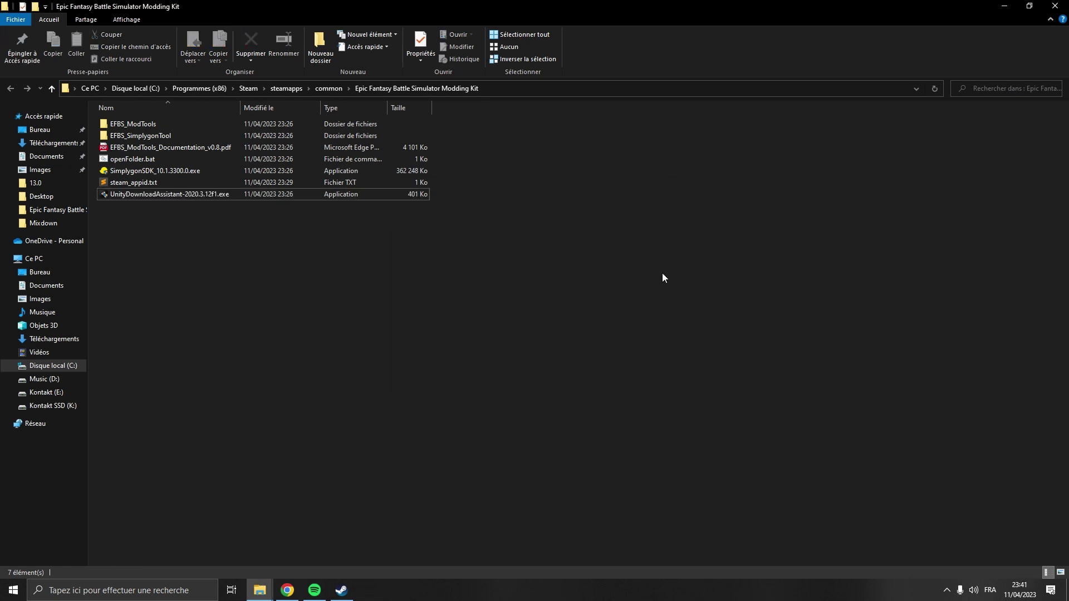
Run SimplygonSDK_10.1.3300.0.exe with the standard setup and complete the accompanying Vulkan SDK 1.3.243.0 installation with its default options.
double_click(252, 171)
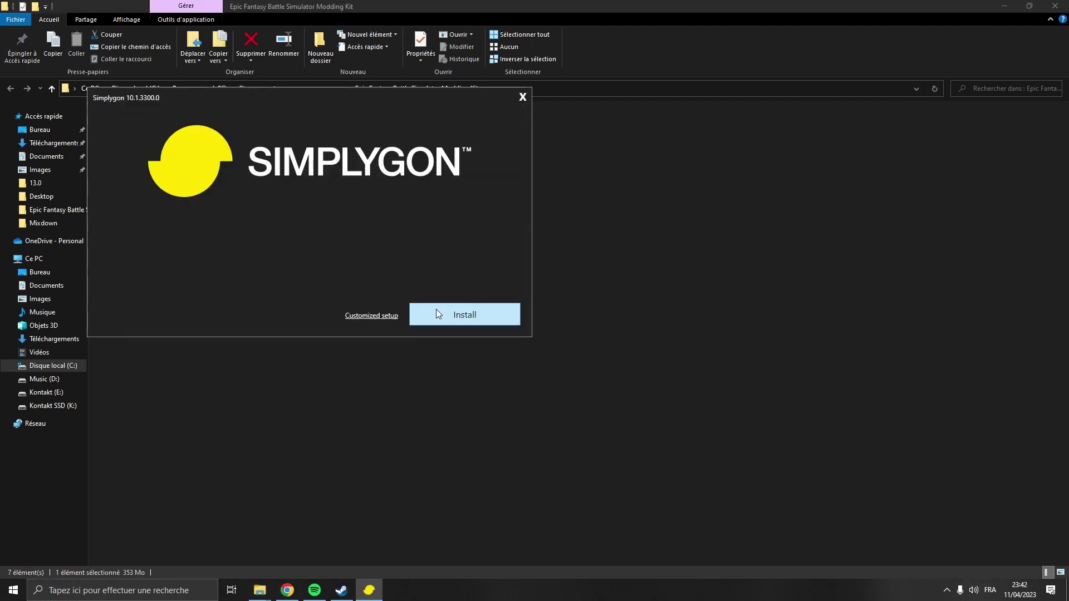
click(439, 316)
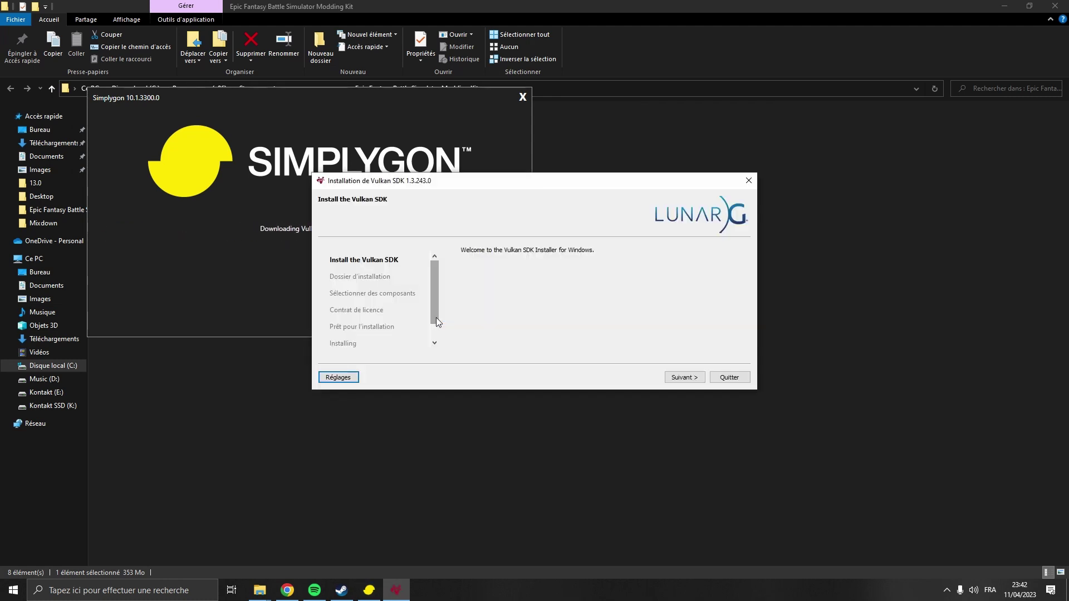
click(694, 378)
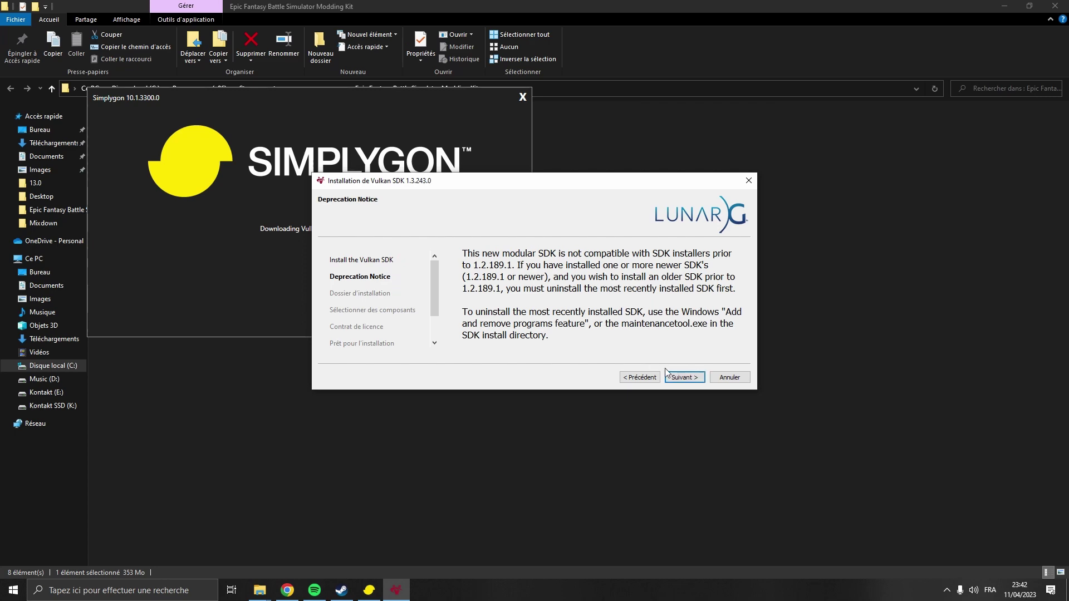
click(680, 378)
click(680, 378)
click(680, 377)
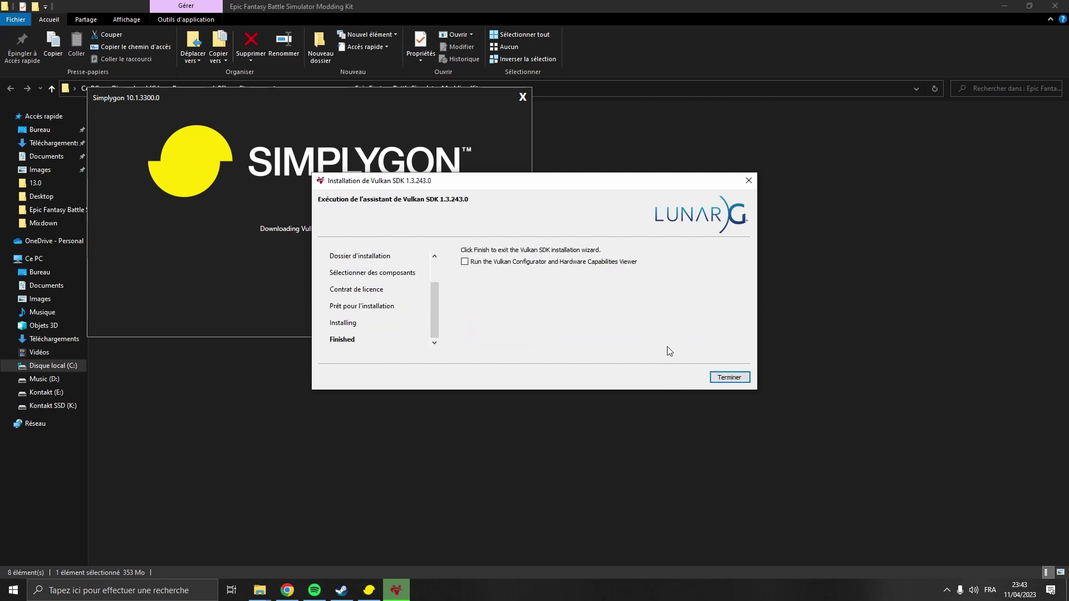
click(717, 377)
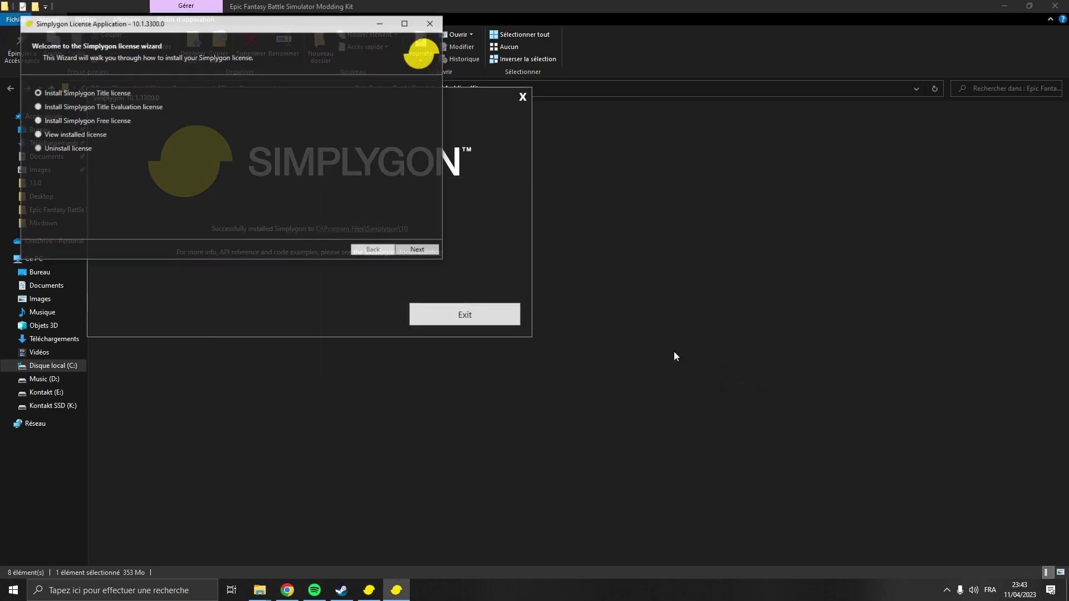
Install the Simplygon Free license, agreeing to the End User License Agreement, and exit the Simplygon setup.
click(118, 121)
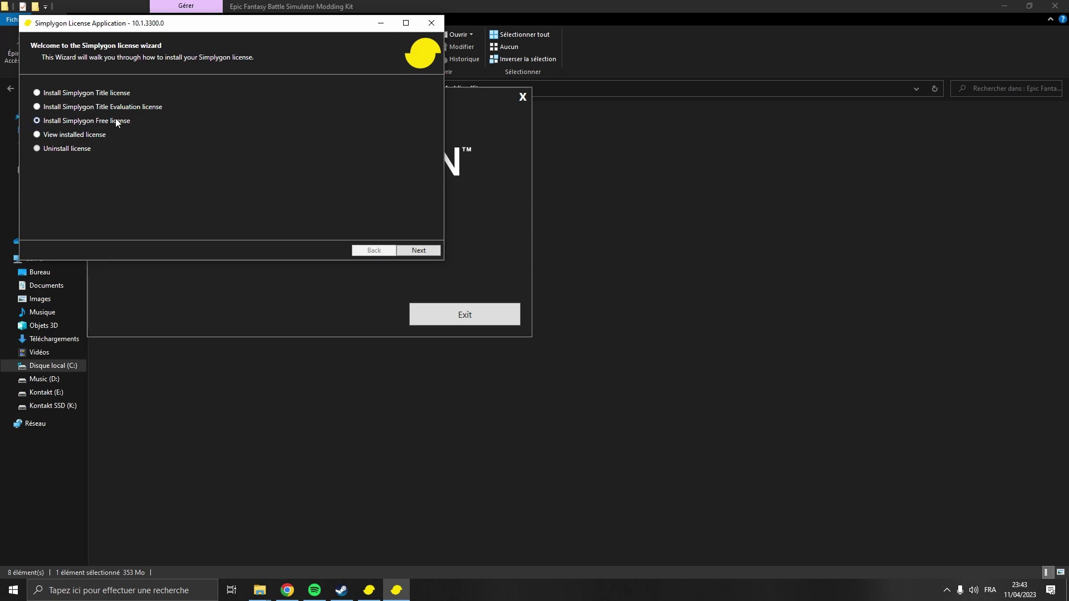
click(414, 252)
click(149, 222)
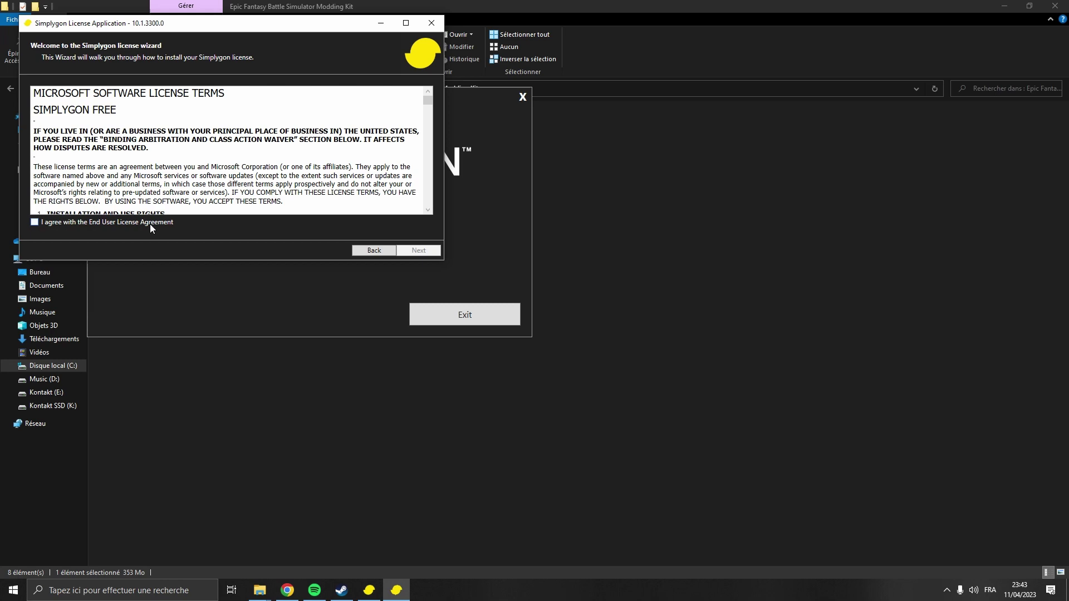
click(422, 250)
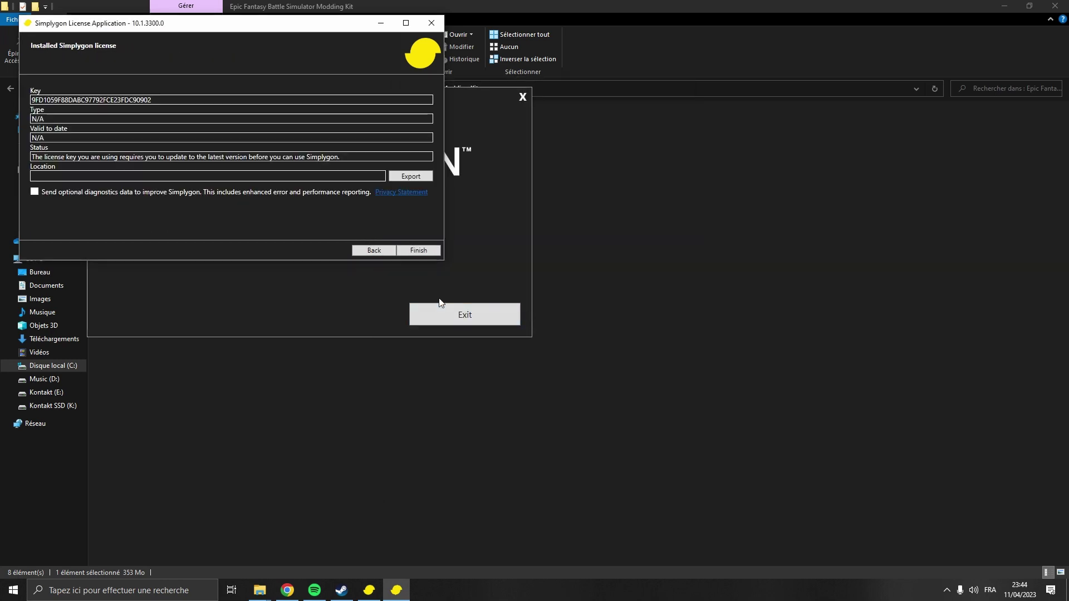
click(419, 250)
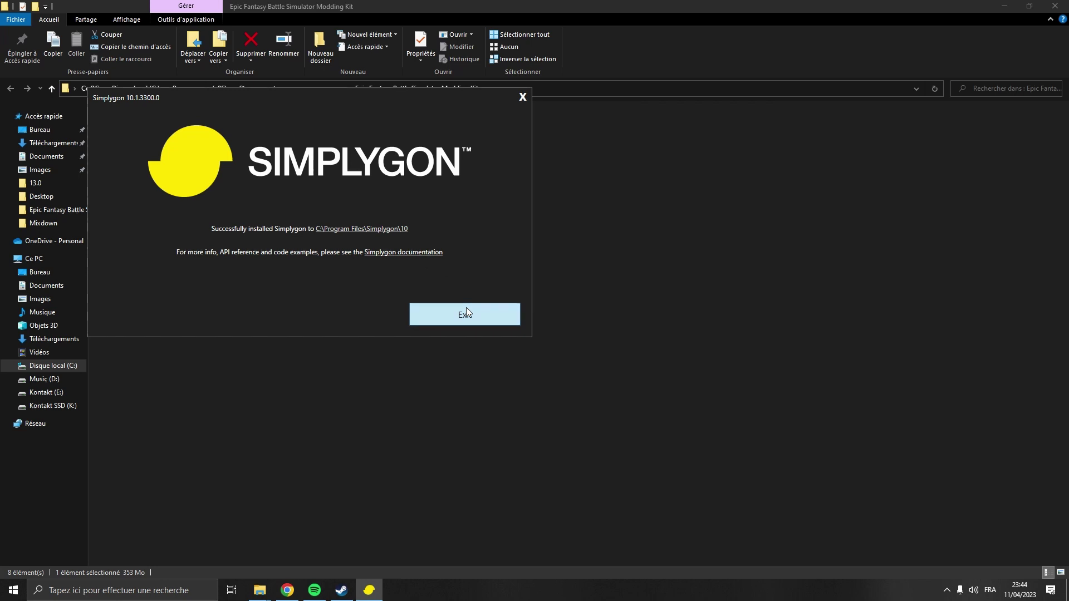
click(465, 307)
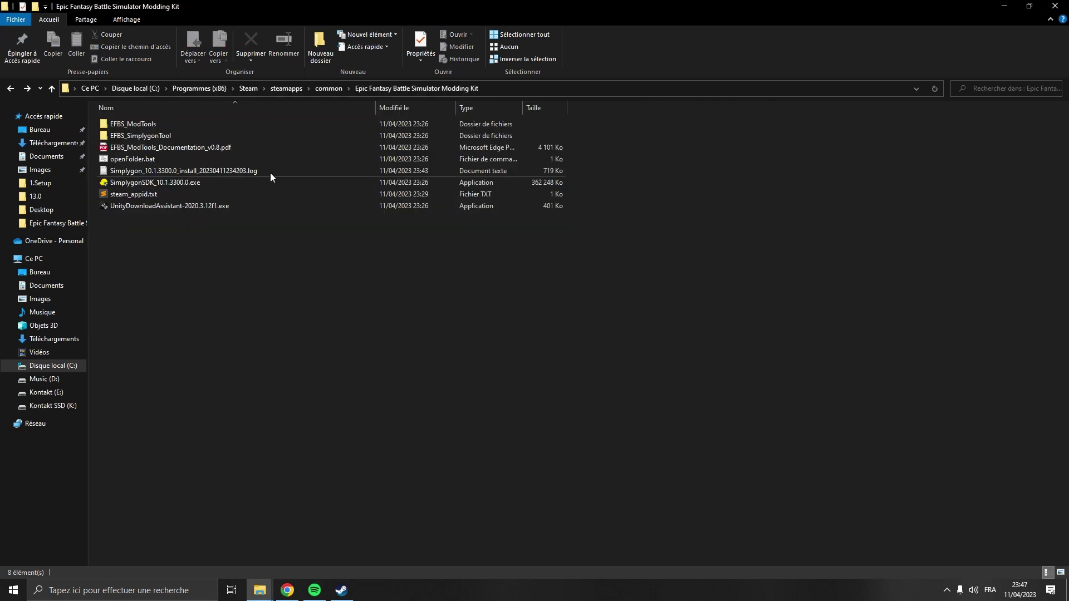
Copy the EFBS_ModTools folder from the modding kit into a new folder named EFBS_Modding at the root of drive C:.
click(296, 126)
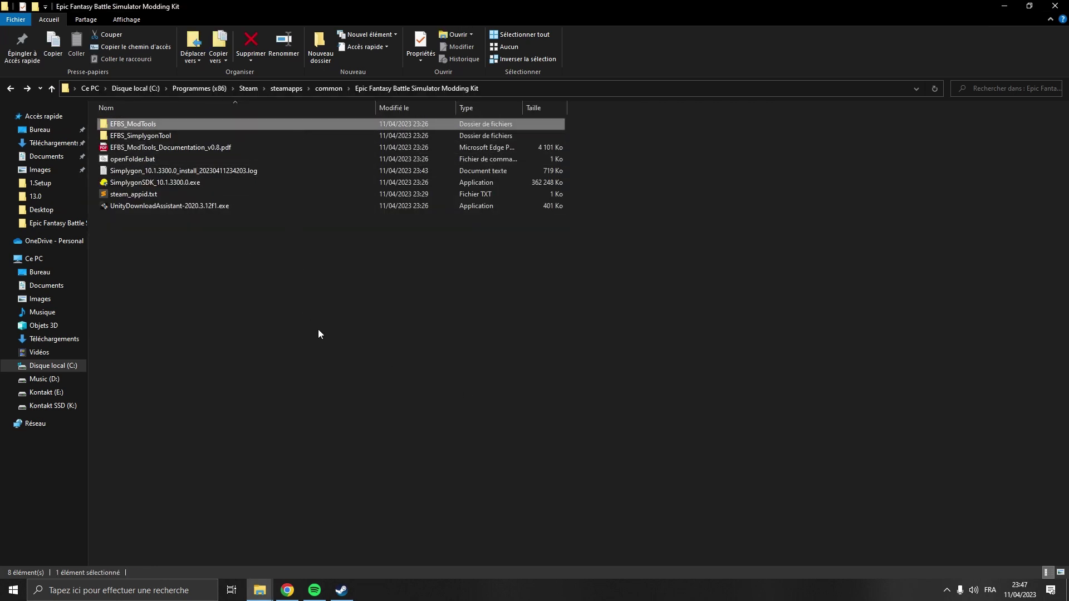
click(72, 366)
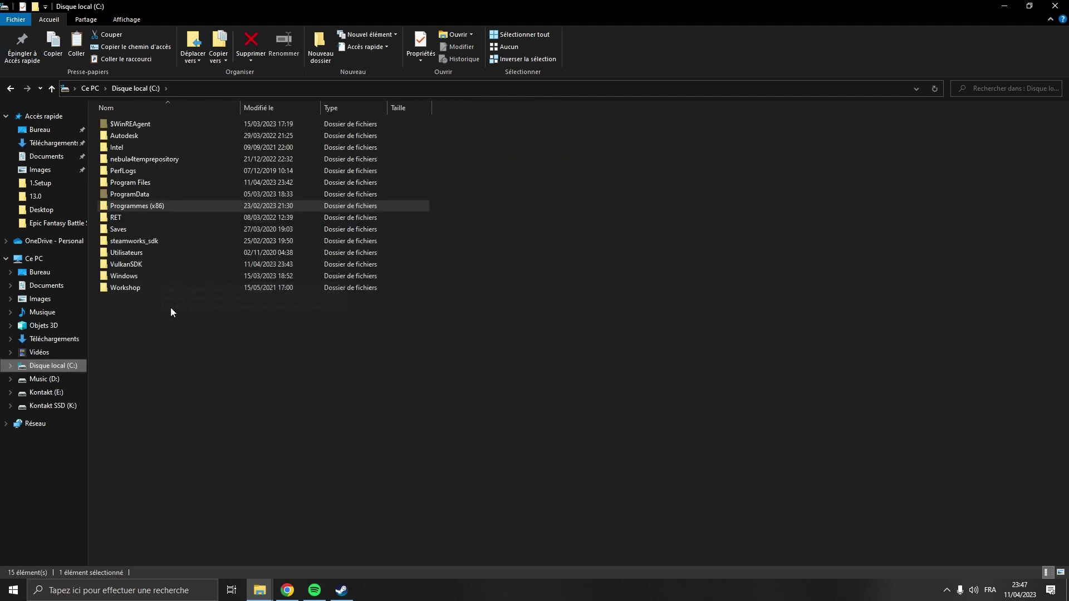
right_click(179, 335)
mouse_move(278, 478)
click(350, 477)
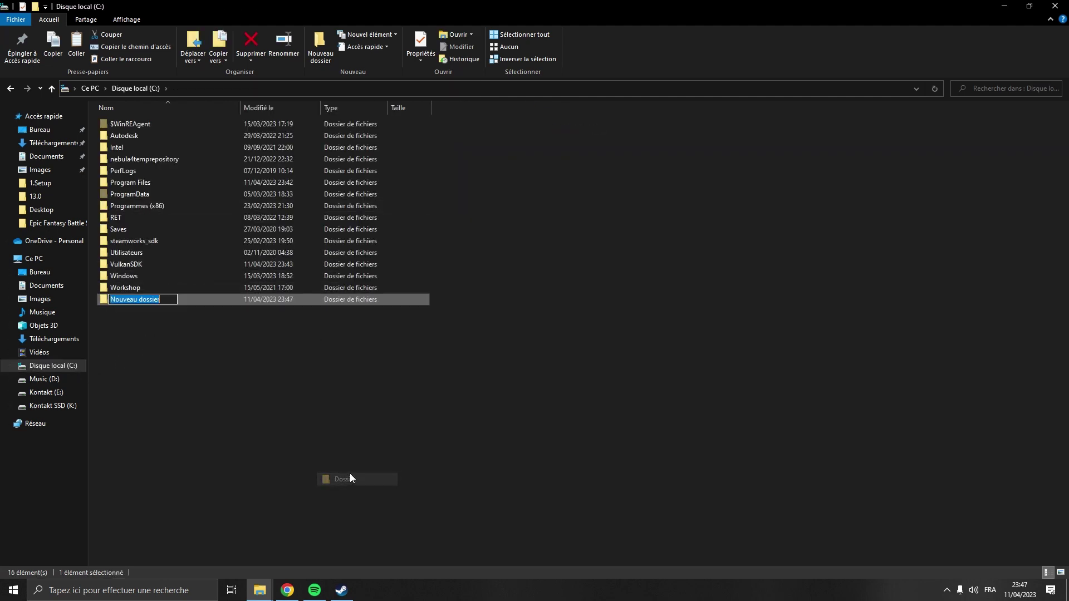
text(EFBS_Mo)
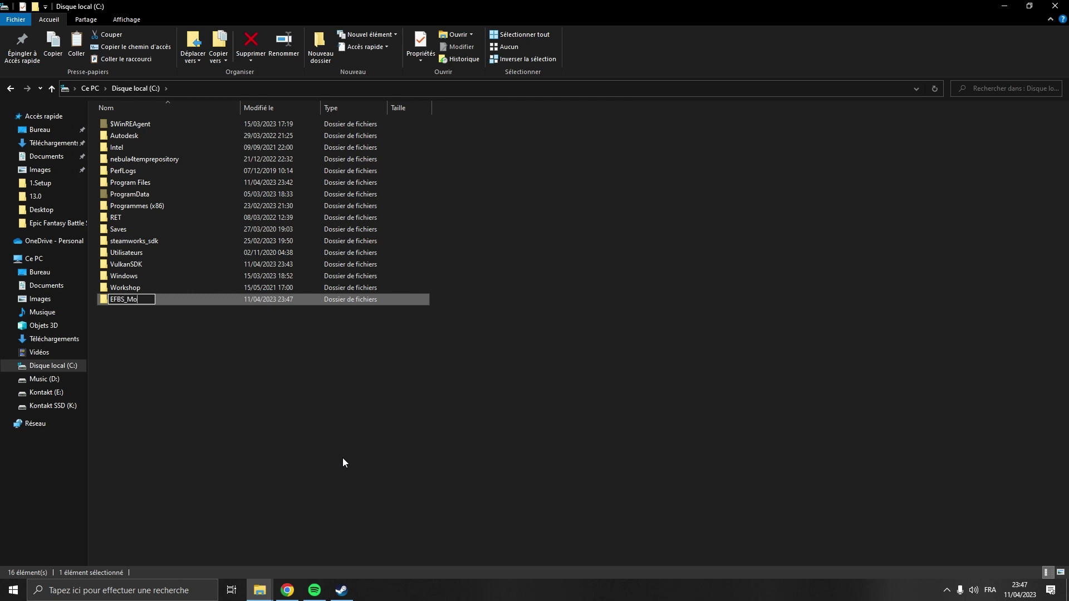
text(dding)
key(Return)
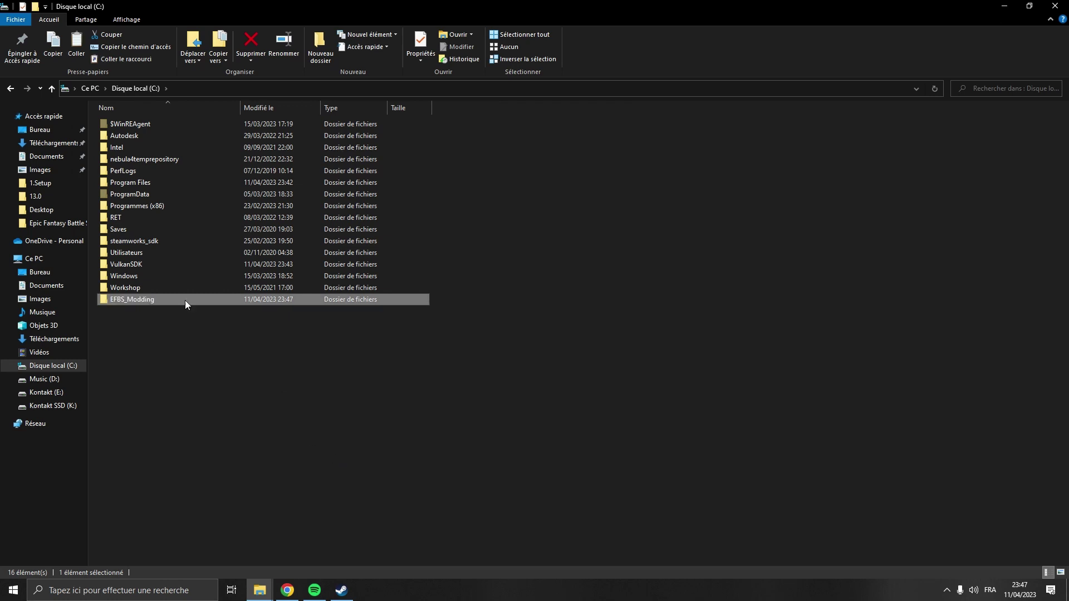
double_click(183, 299)
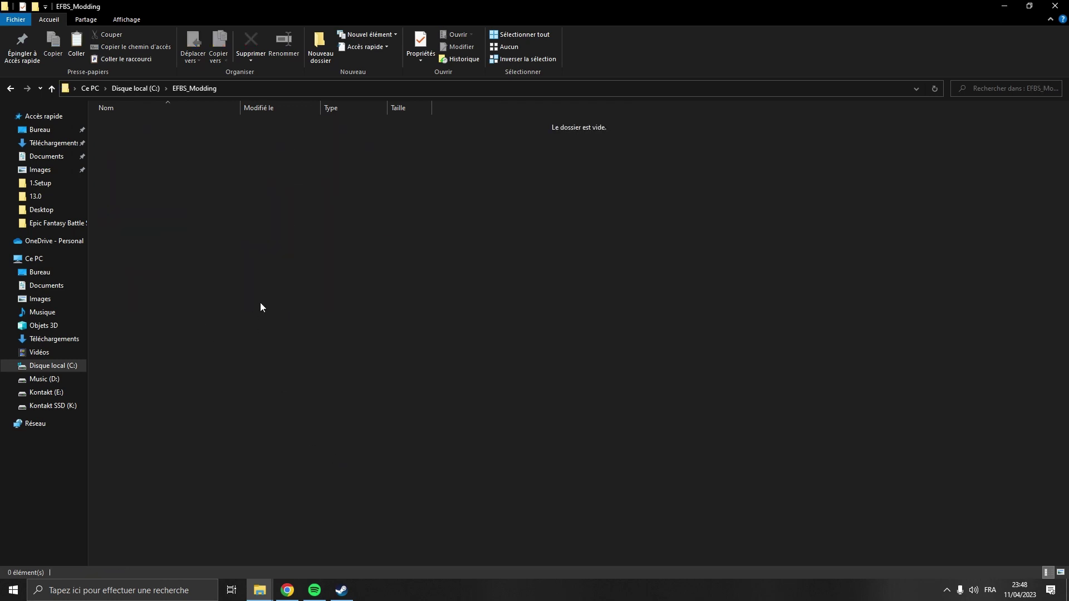
key(ctrl+v)
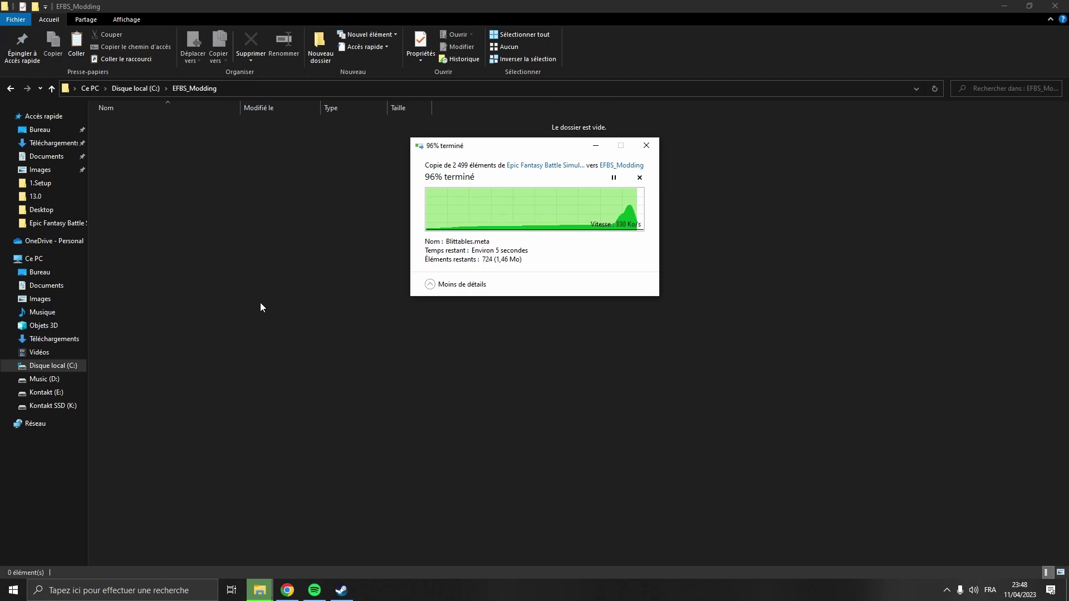
Launch Unity 2020.3.12f1 from the desktop and open the existing project folder C:\EFBS_Modding\EFBS_ModTools.
click(1067, 590)
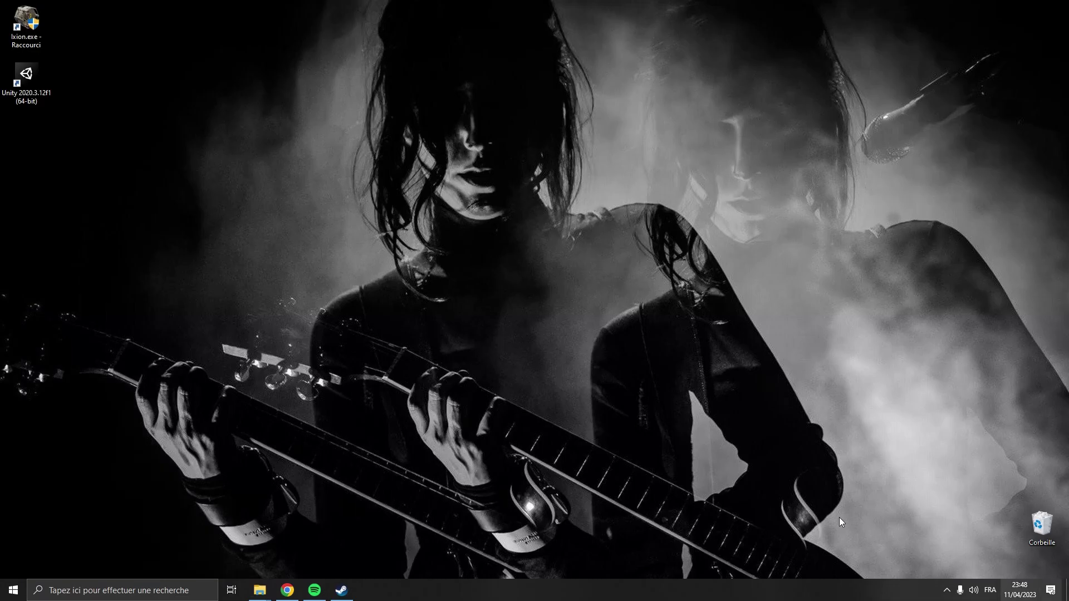
double_click(14, 87)
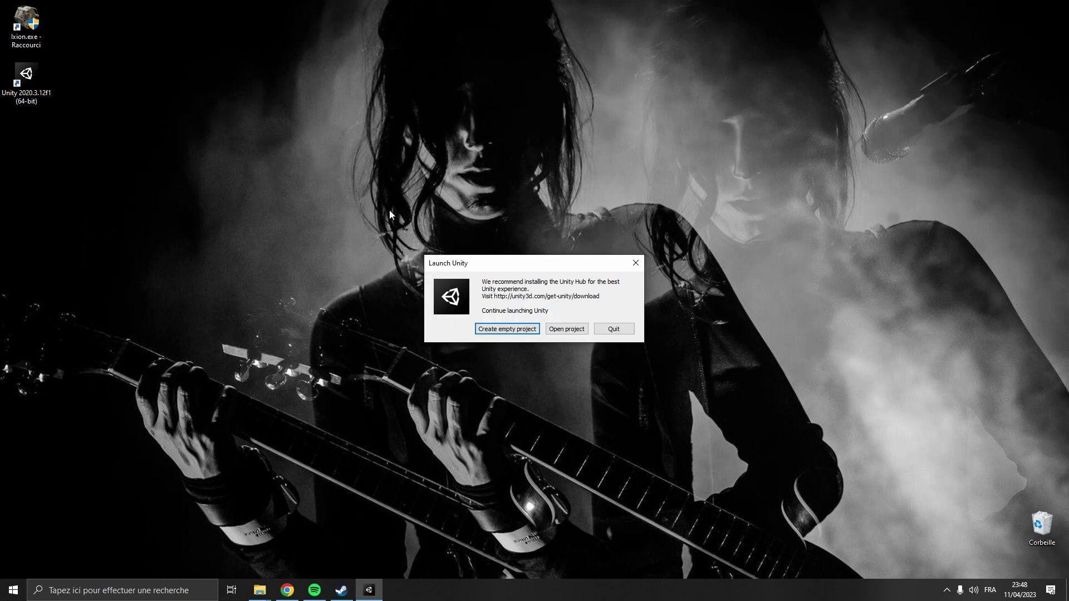
click(568, 329)
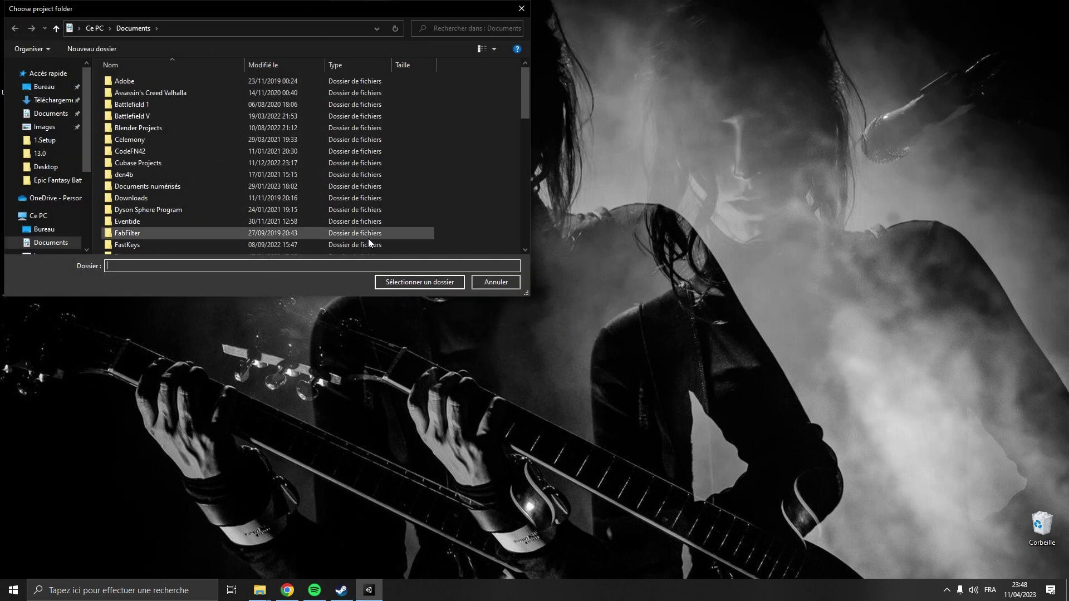
scroll(25, 198, down, 2)
click(56, 149)
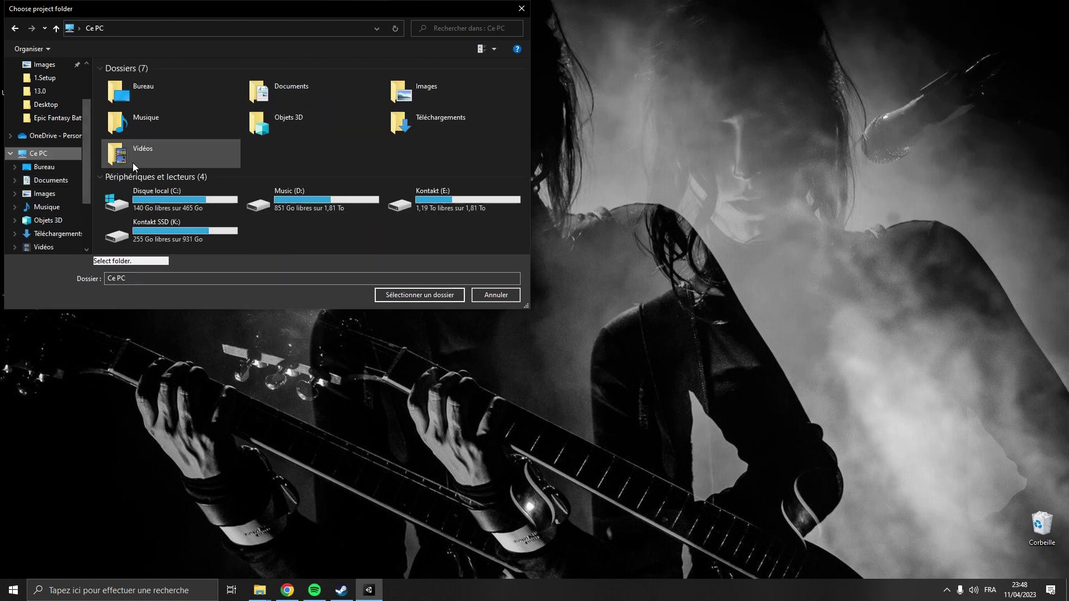
double_click(162, 200)
scroll(142, 136, down, 2)
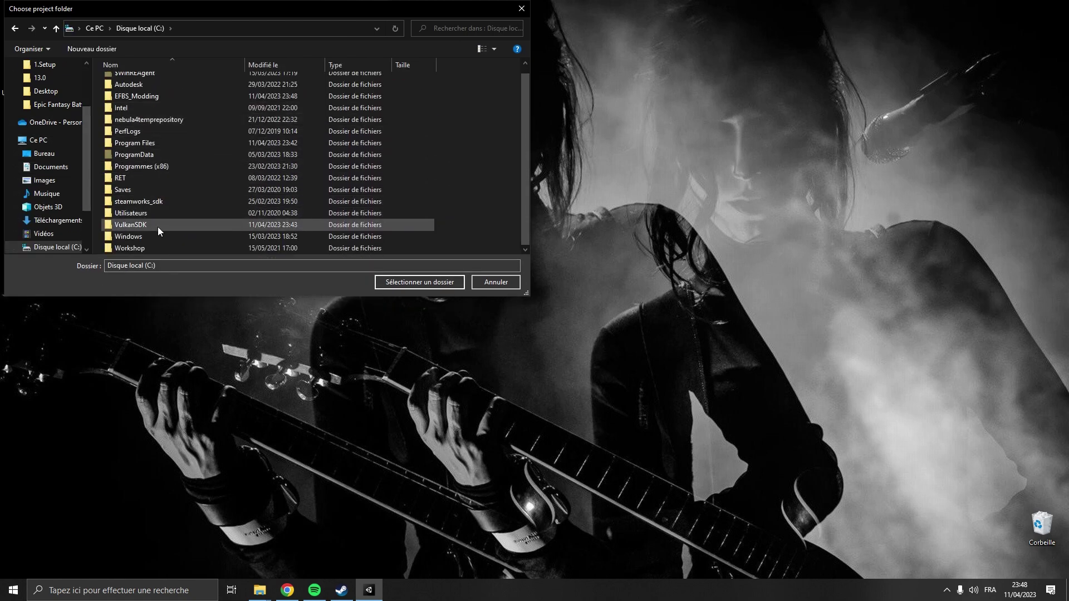
double_click(178, 96)
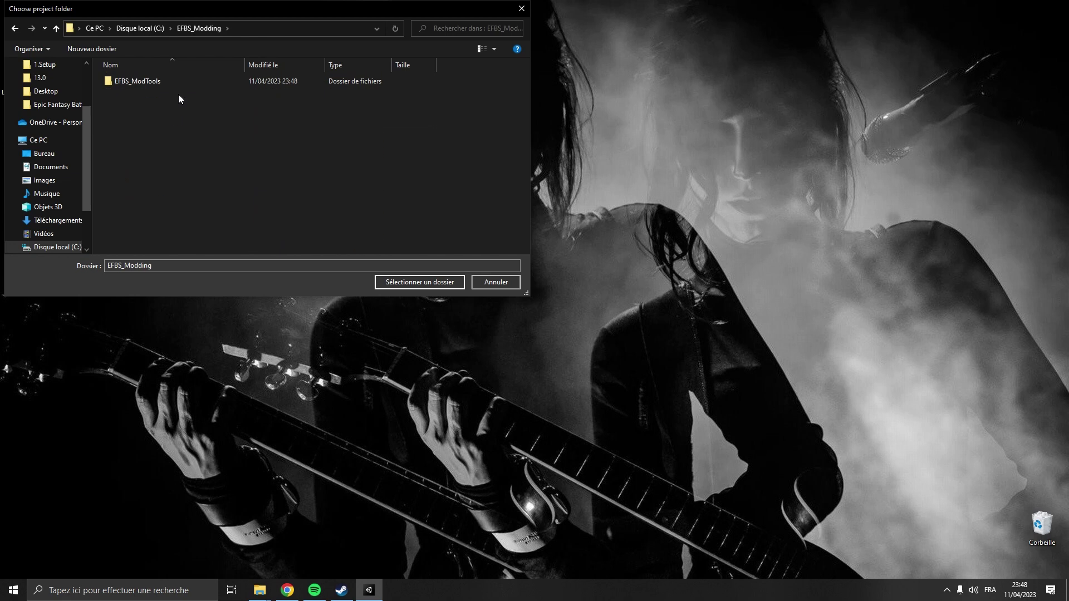
double_click(181, 84)
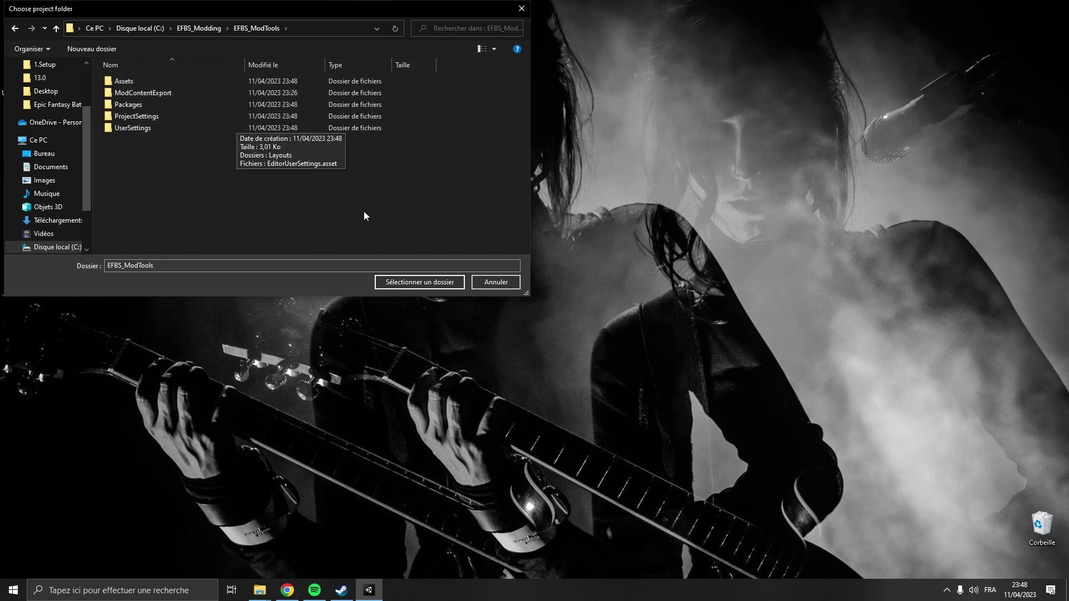
click(414, 280)
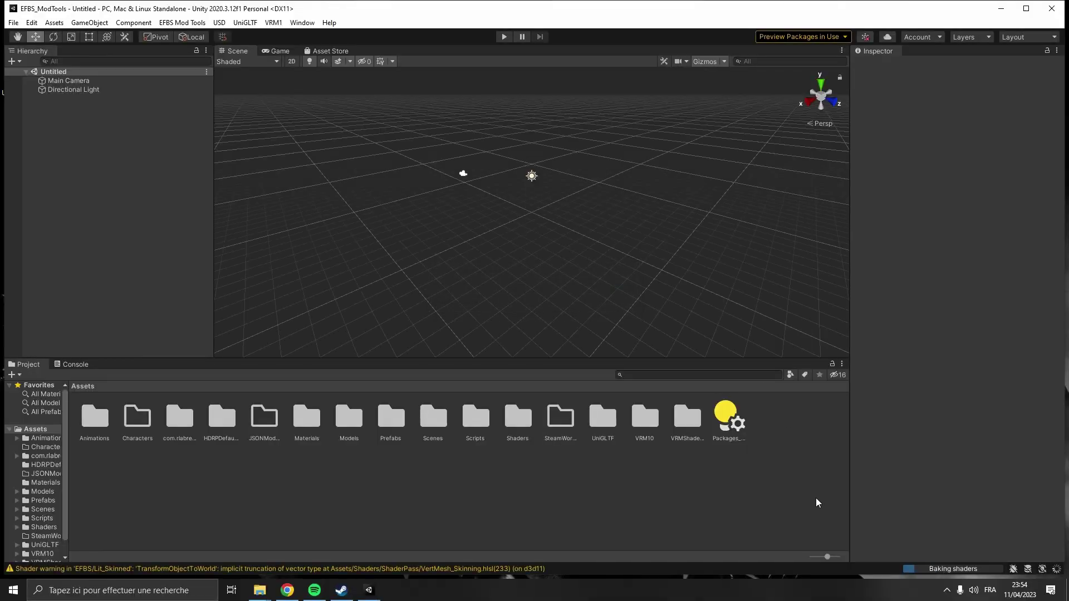
Show the project assets as a compact list and open the SampleScene scene from the Scenes folder.
drag(828, 558, 812, 557)
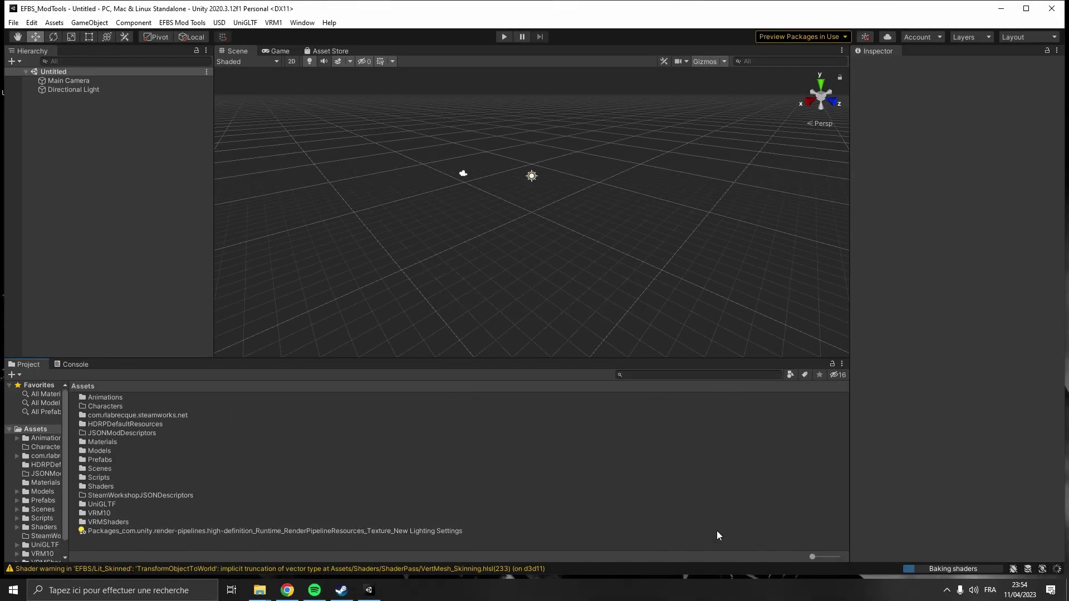
double_click(116, 469)
double_click(135, 405)
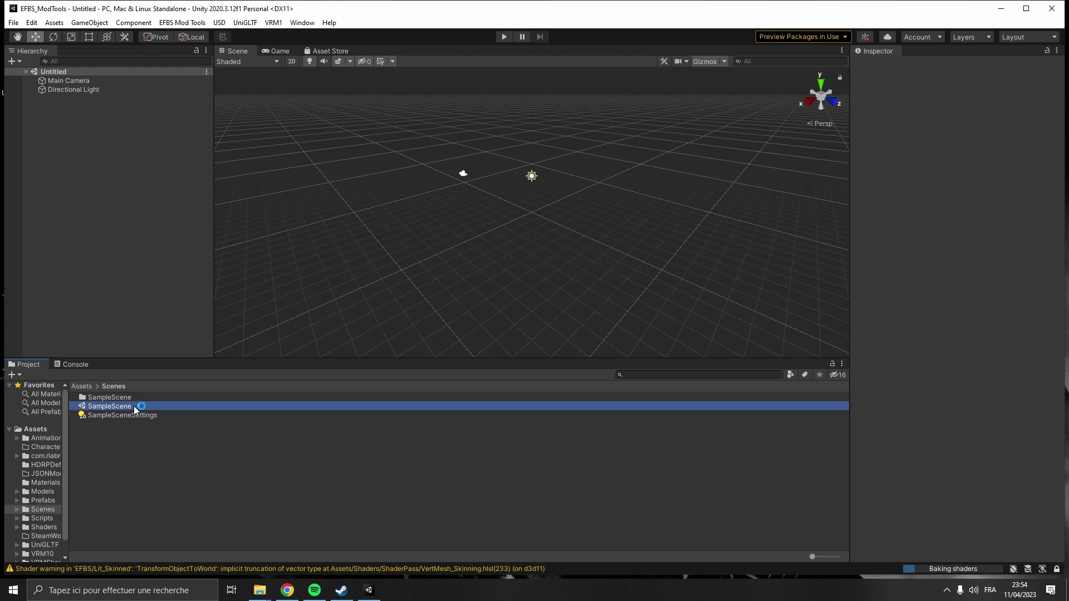